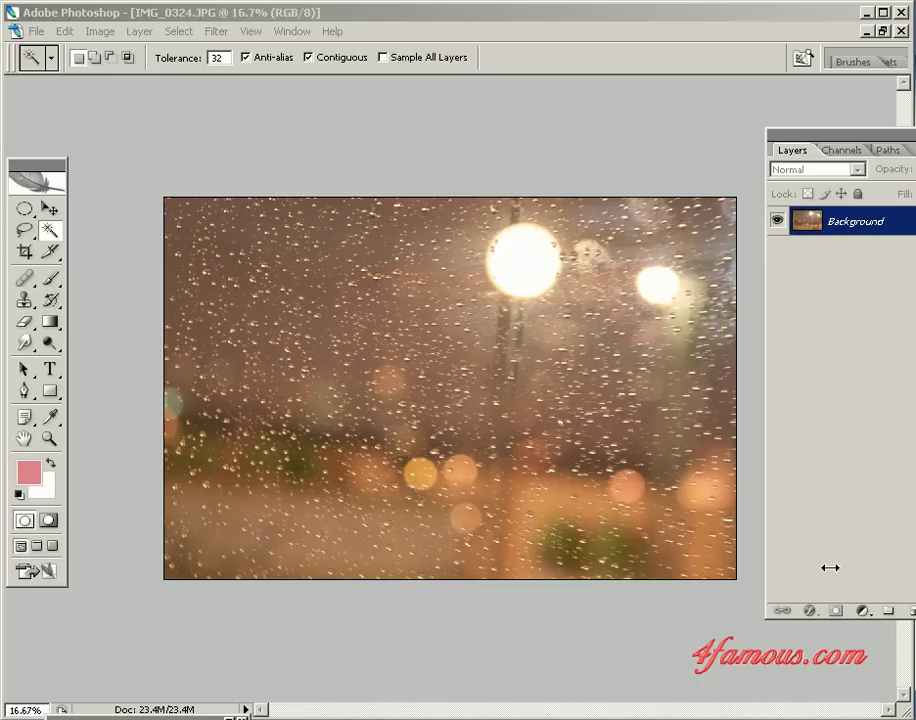
Add a Threshold adjustment layer at level 111 to the IMG_0324.JPG raindrop photo
click(862, 612)
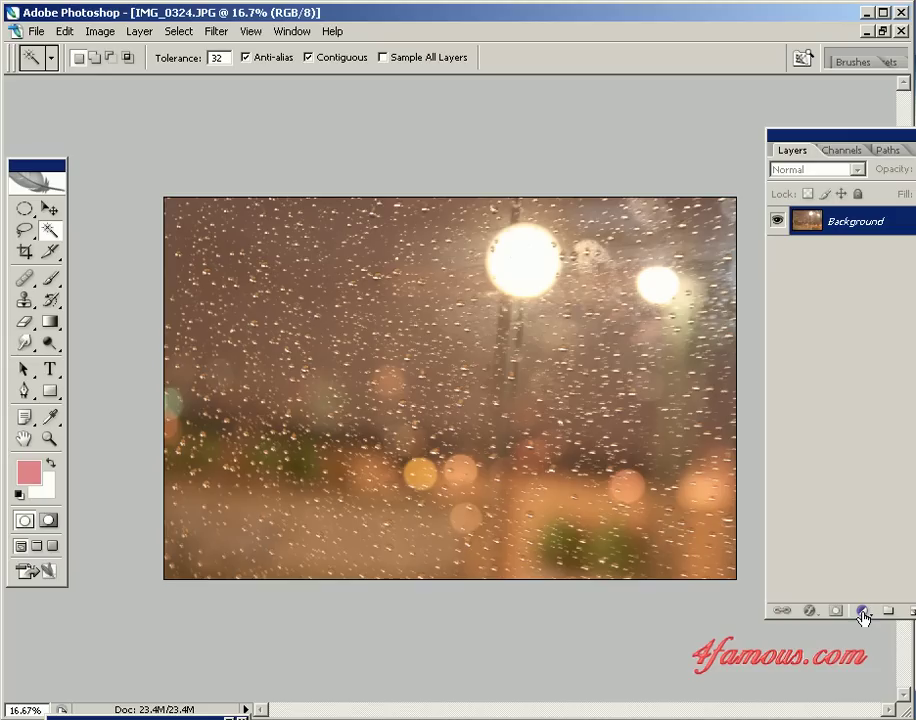
click(862, 613)
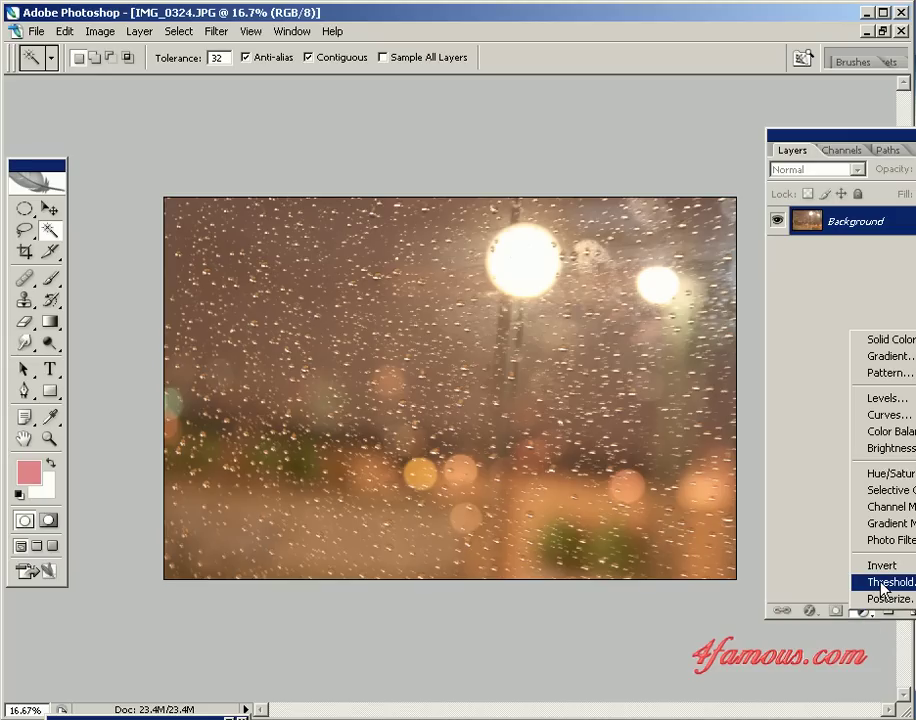
click(883, 583)
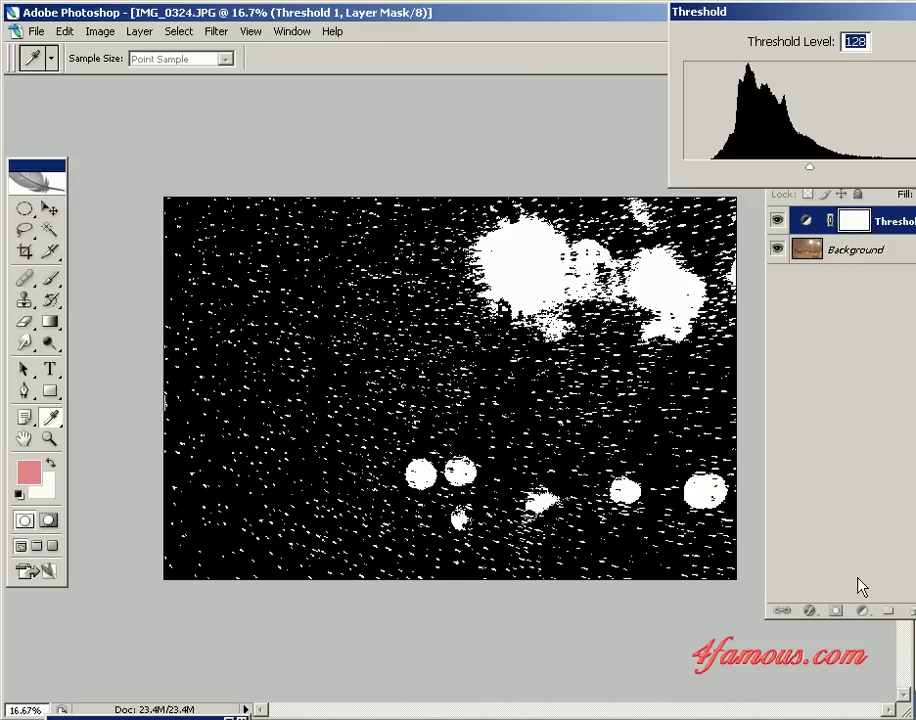
mouse_move(809, 167)
mouse_down()
mouse_move(860, 167)
mouse_move(748, 172)
mouse_move(848, 172)
mouse_move(767, 172)
mouse_move(795, 173)
mouse_up()
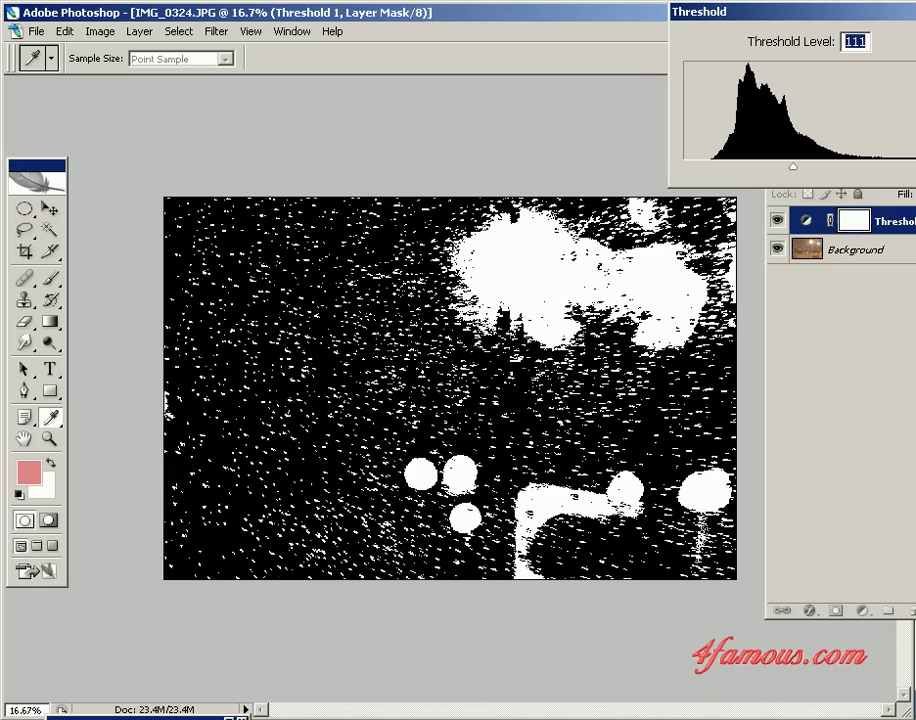
key(Return)
key(w)
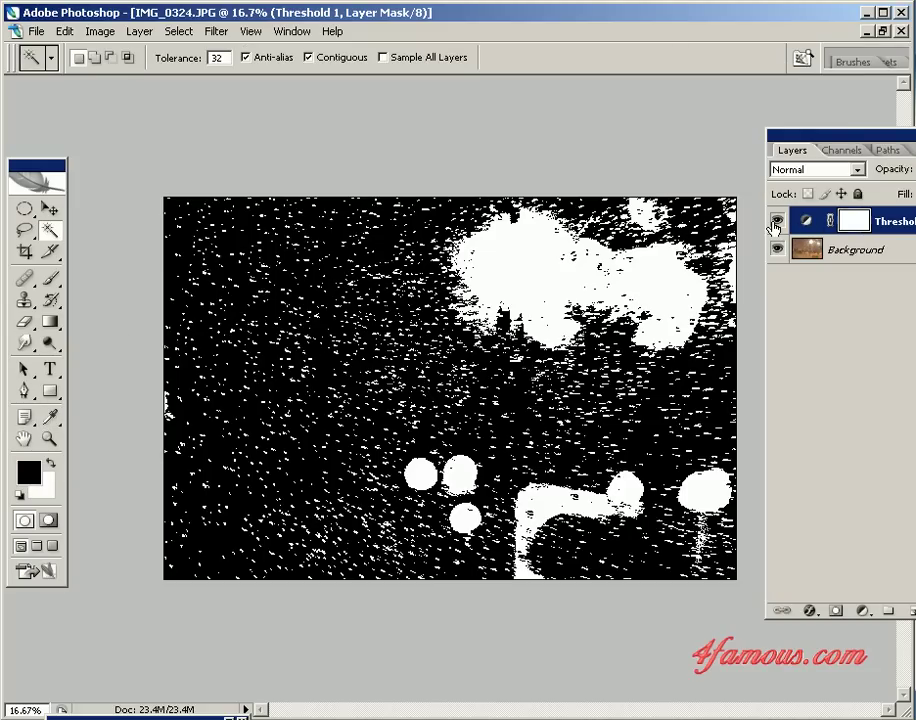
Compare the Threshold result with the original, then flatten into one Background layer
click(776, 222)
click(776, 222)
click(776, 222)
click(776, 222)
click(775, 222)
click(95, 31)
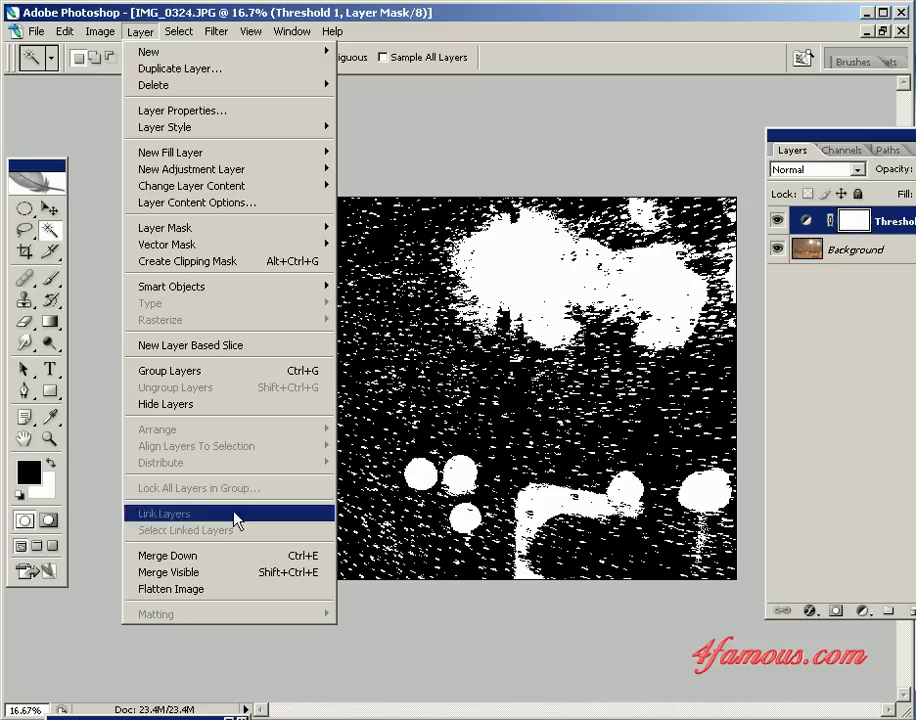
click(240, 590)
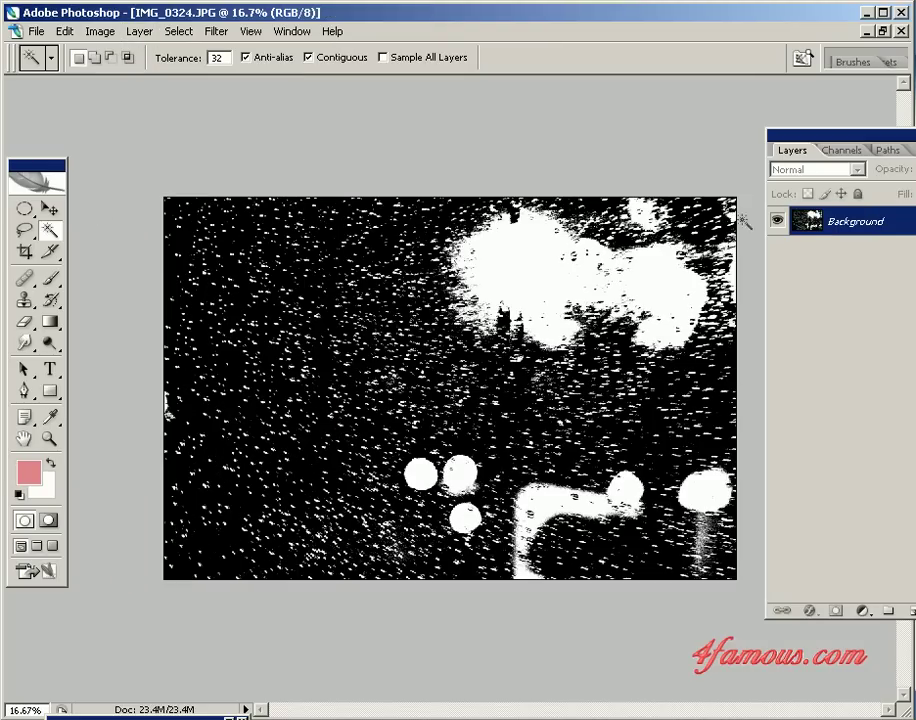
Add a '4famous.com' text layer on the canvas
click(50, 369)
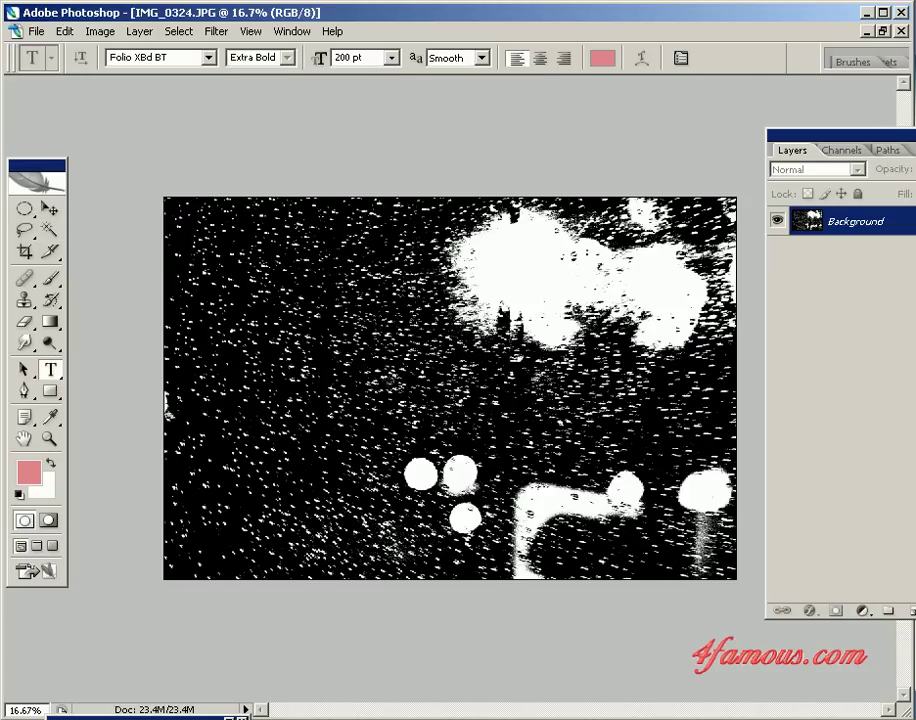
click(210, 408)
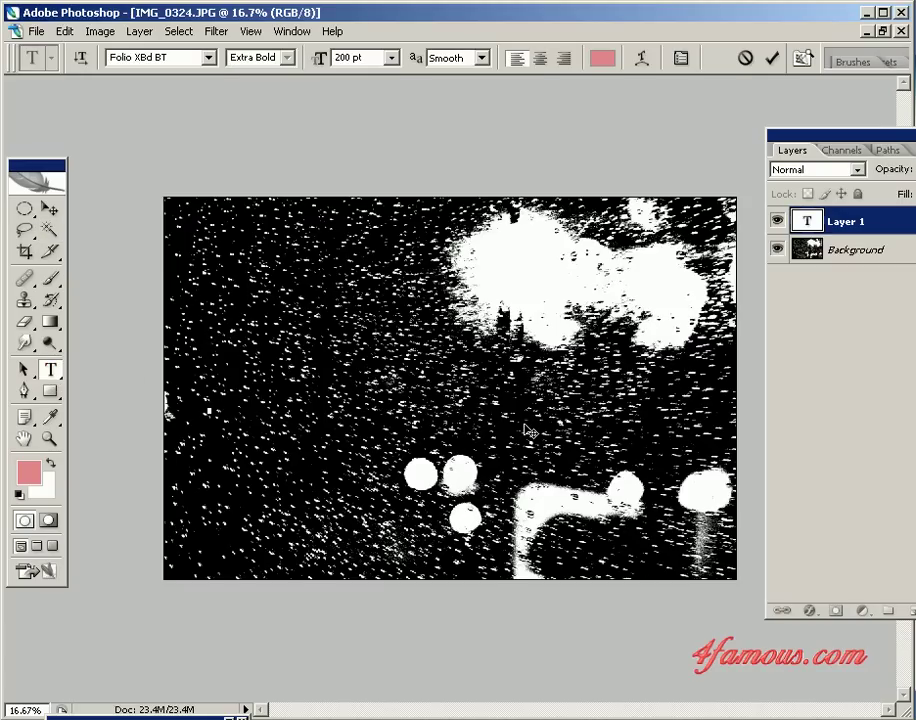
text(4famous)
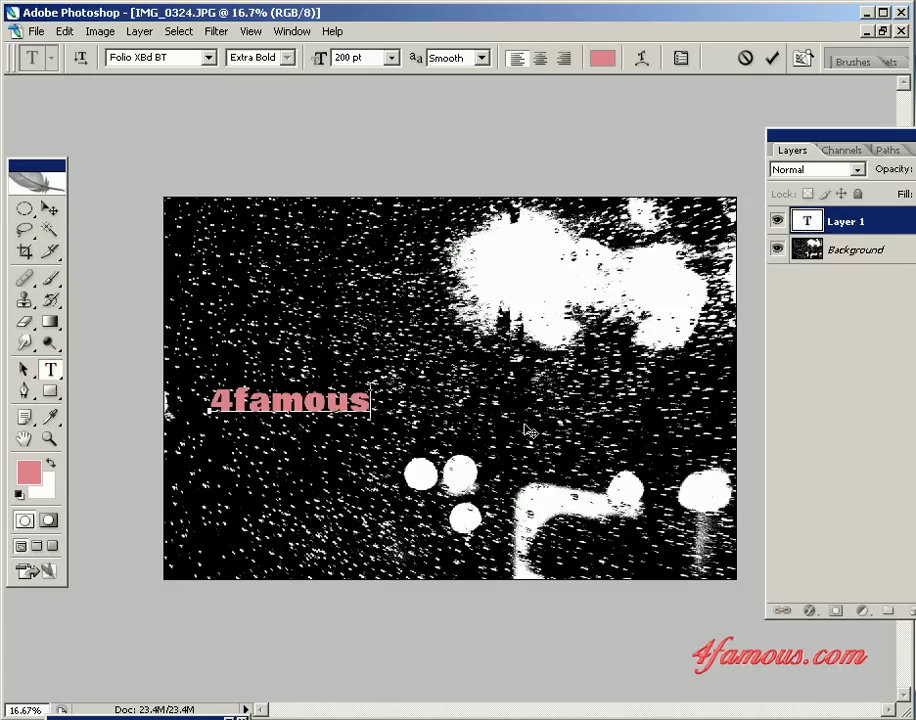
text(.com)
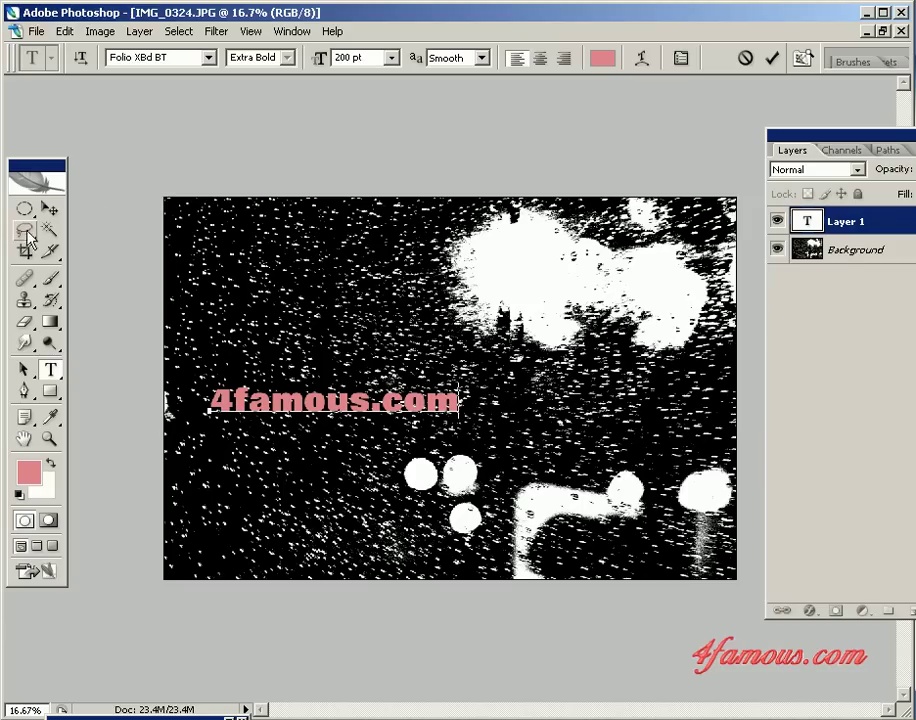
click(49, 209)
Stretch the 4famous.com text taller and wider across the image, then nudge it up
drag(333, 381, 333, 235)
drag(453, 325, 703, 325)
drag(453, 415, 452, 555)
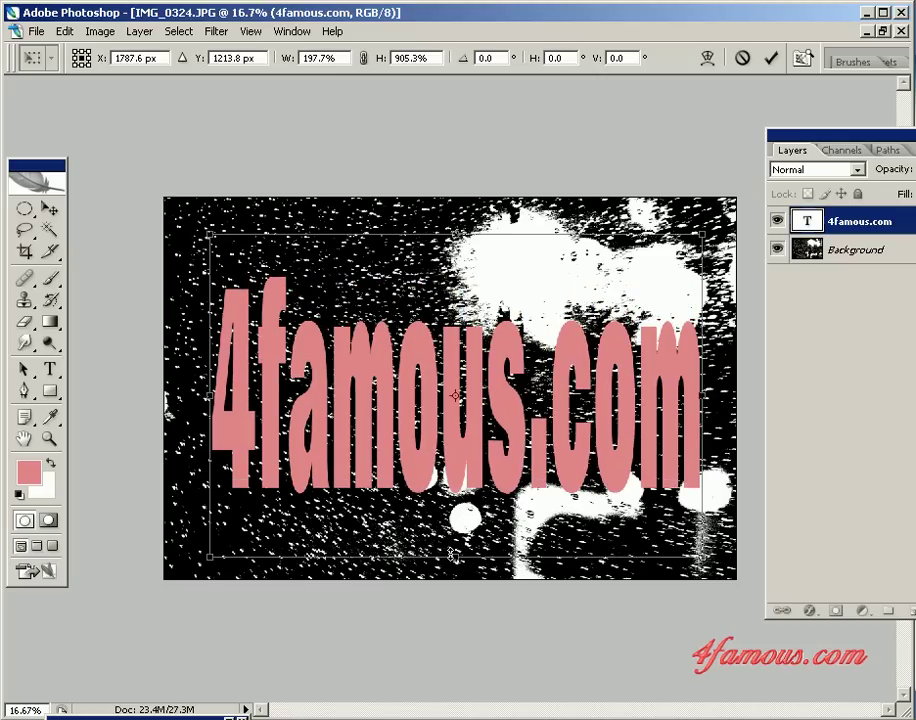
key(Return)
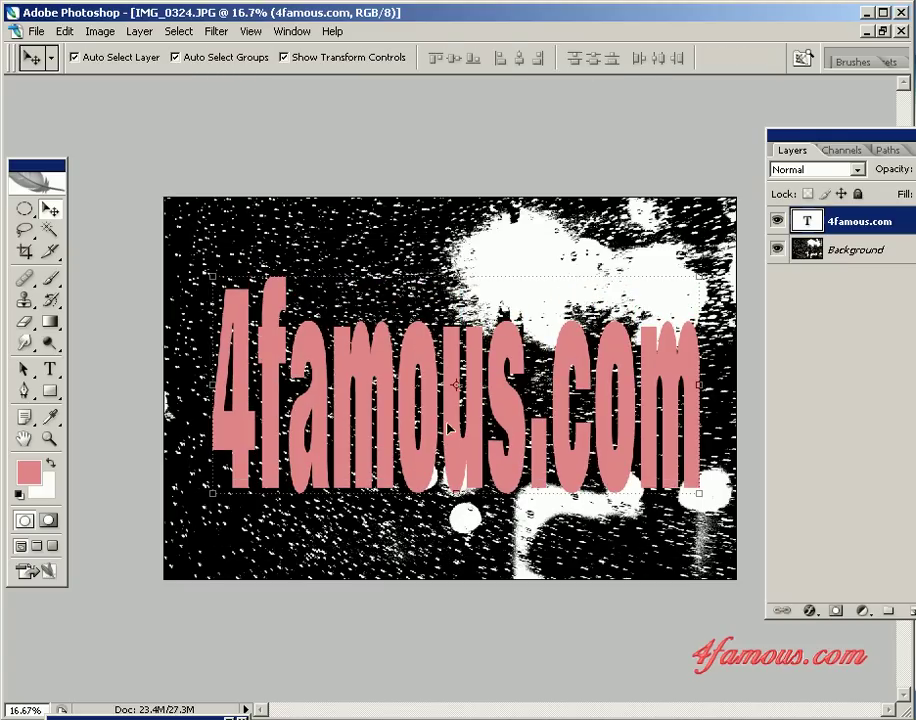
drag(330, 374, 315, 334)
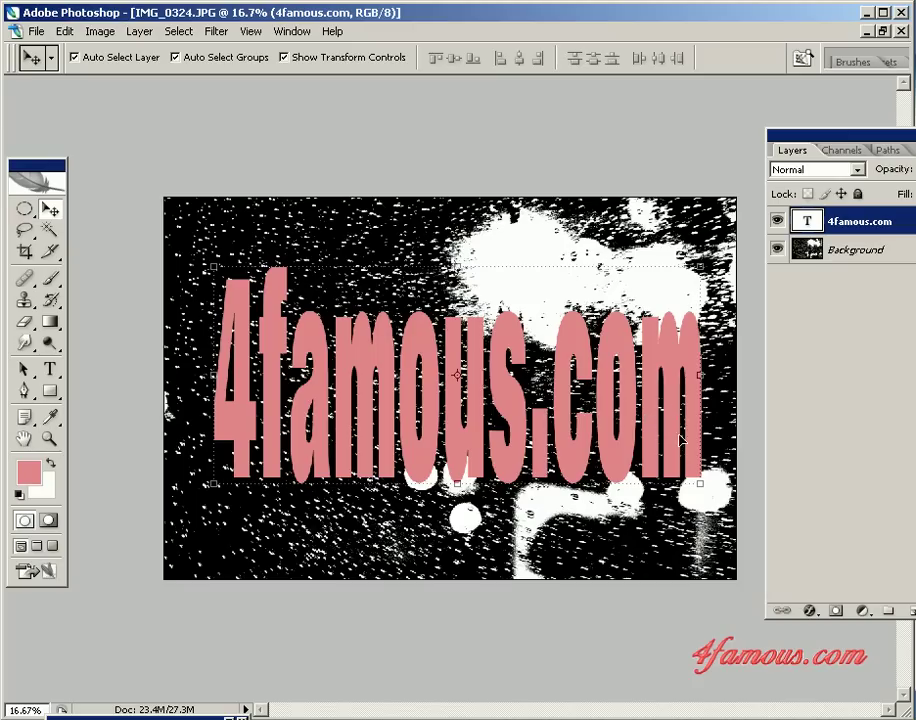
Select the 4famous.com text layer and hide it
click(893, 327)
click(840, 218)
click(828, 248)
click(835, 224)
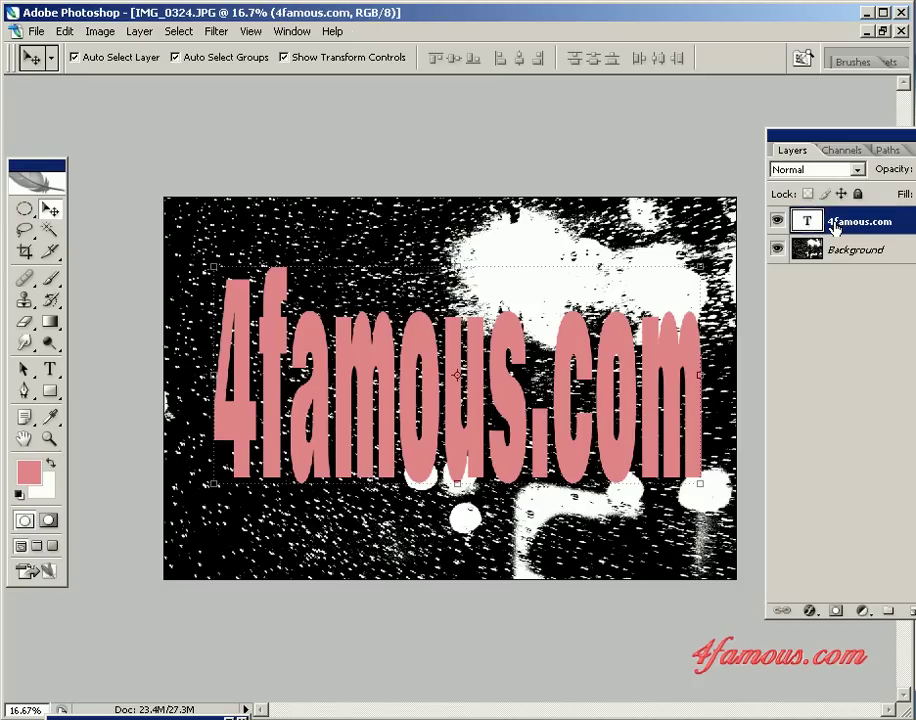
click(778, 222)
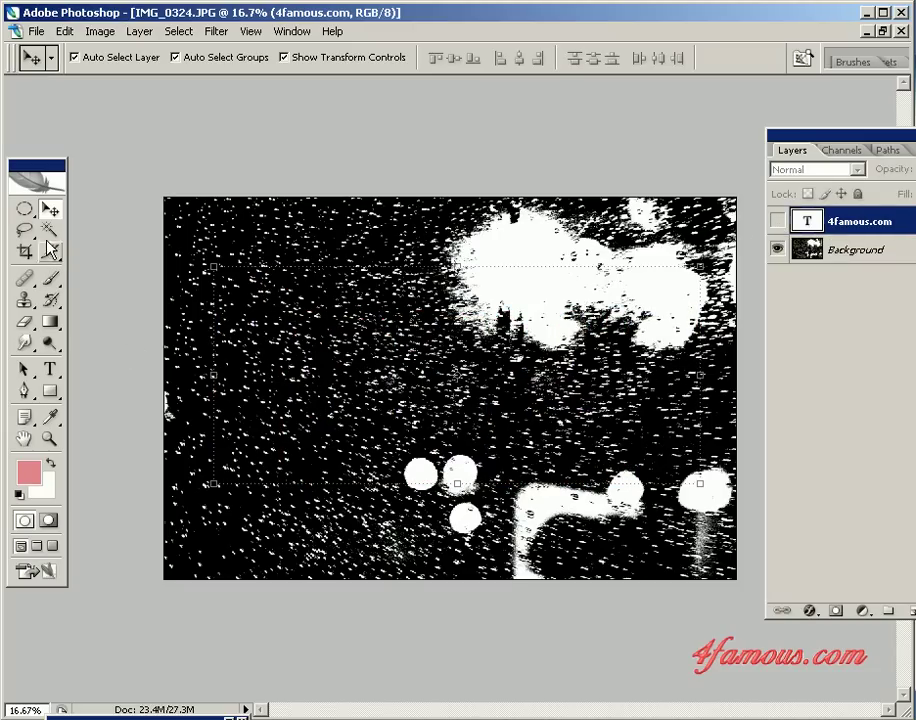
Magic Wand-select the black Background areas, then make the 4famous.com layer visible again
click(49, 229)
click(240, 313)
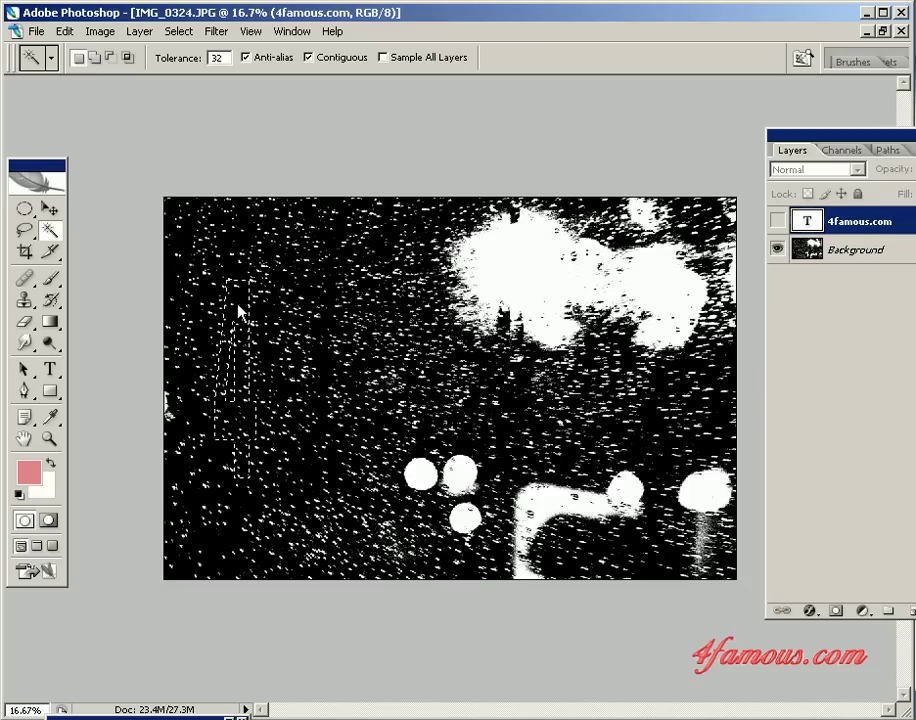
click(797, 250)
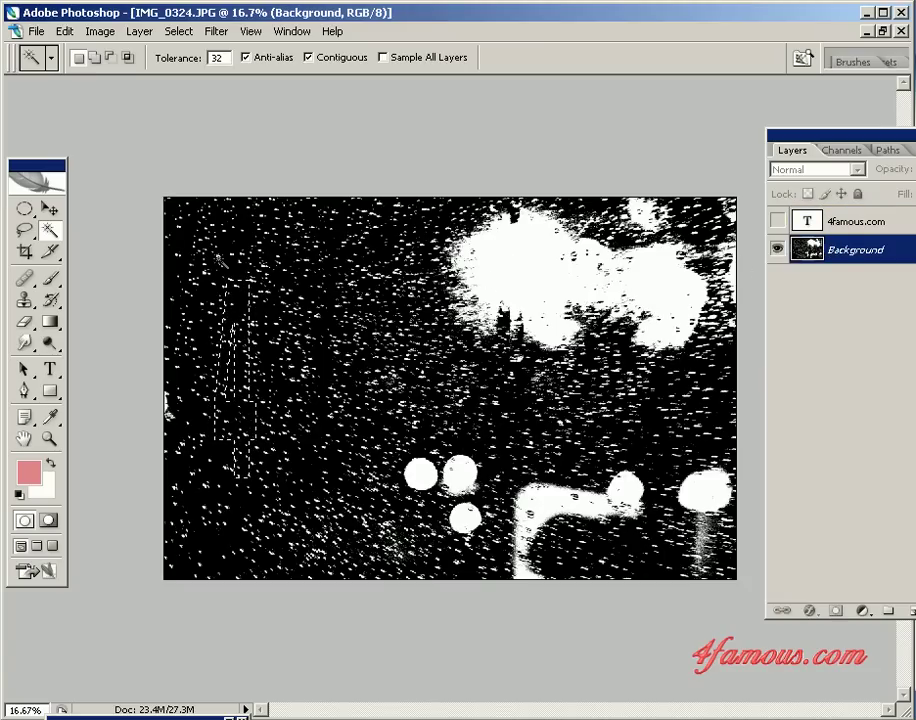
click(232, 266)
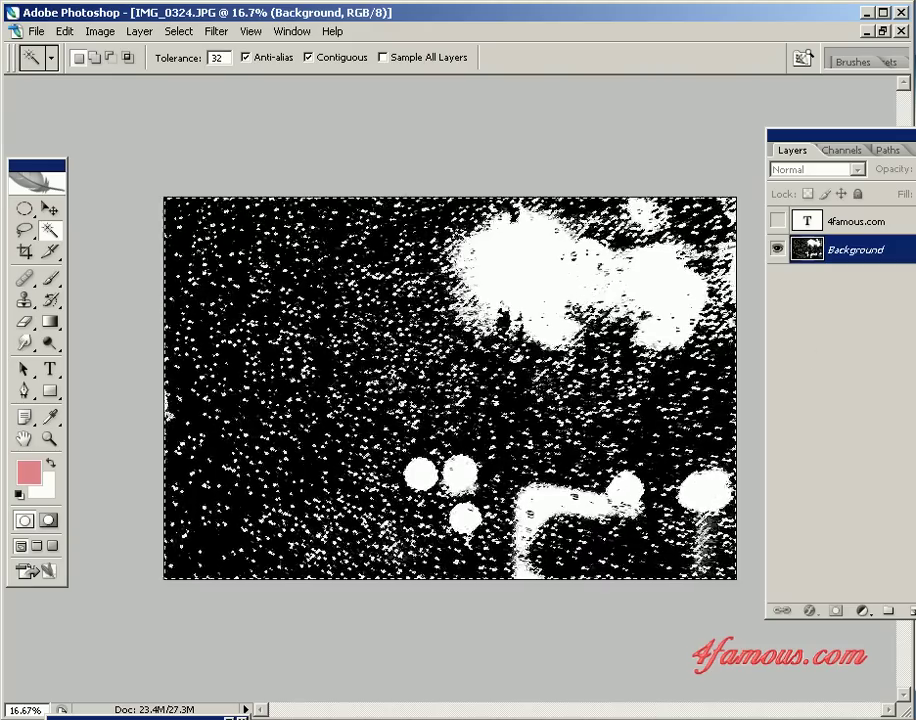
click(795, 221)
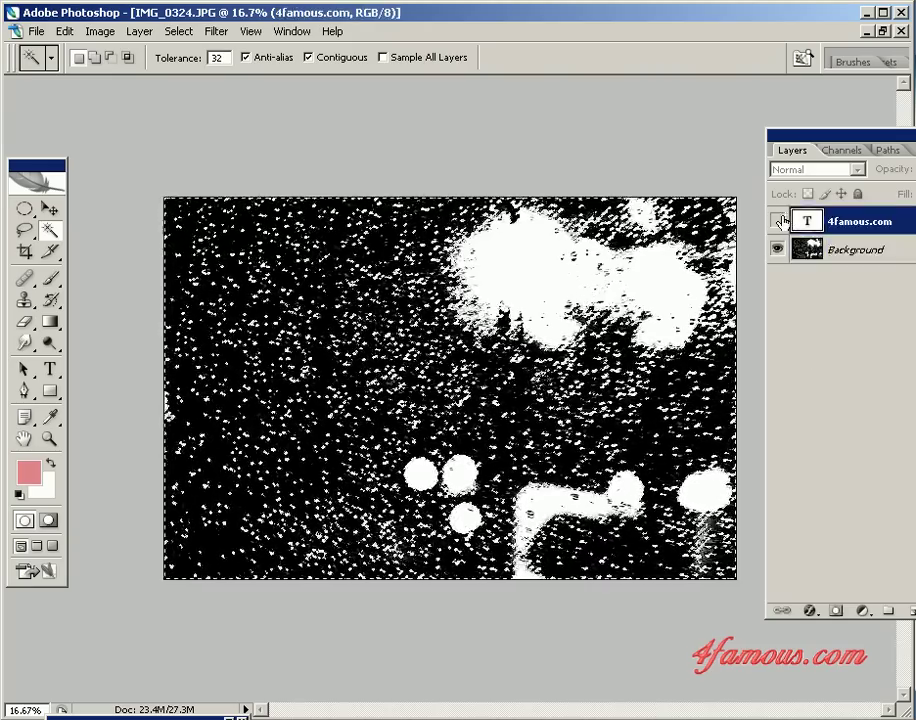
click(779, 221)
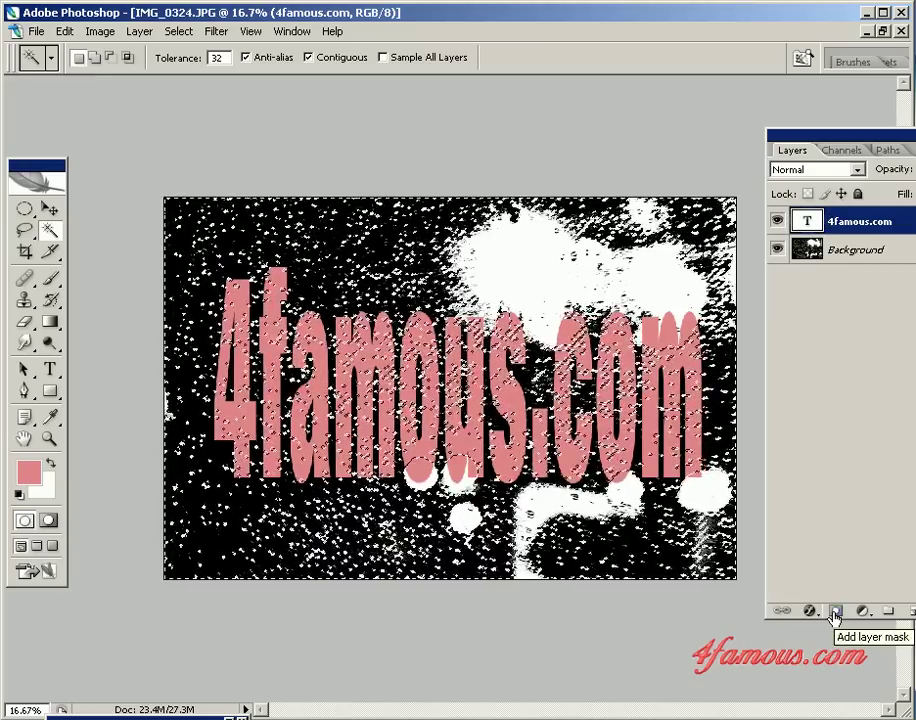
Mask the 4famous.com text with the black selection, hide the Background, and add a new layer
click(835, 611)
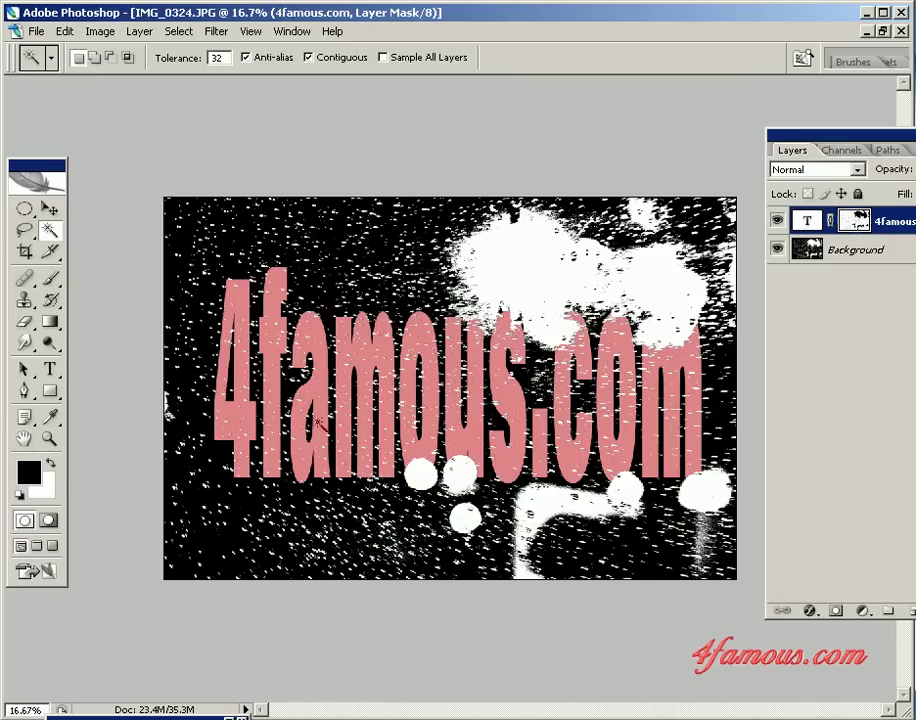
click(777, 250)
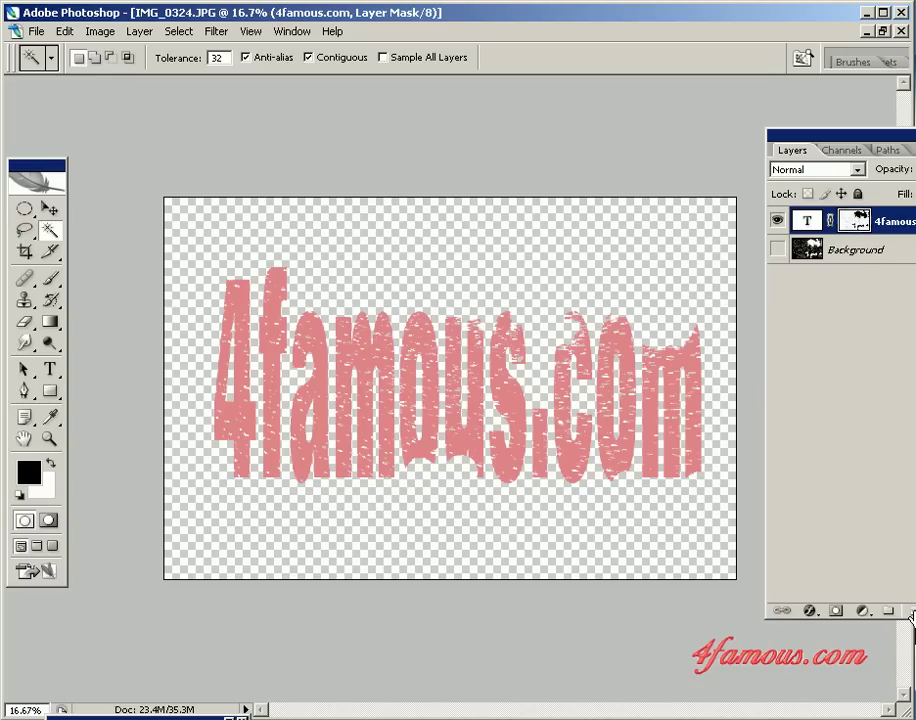
click(911, 613)
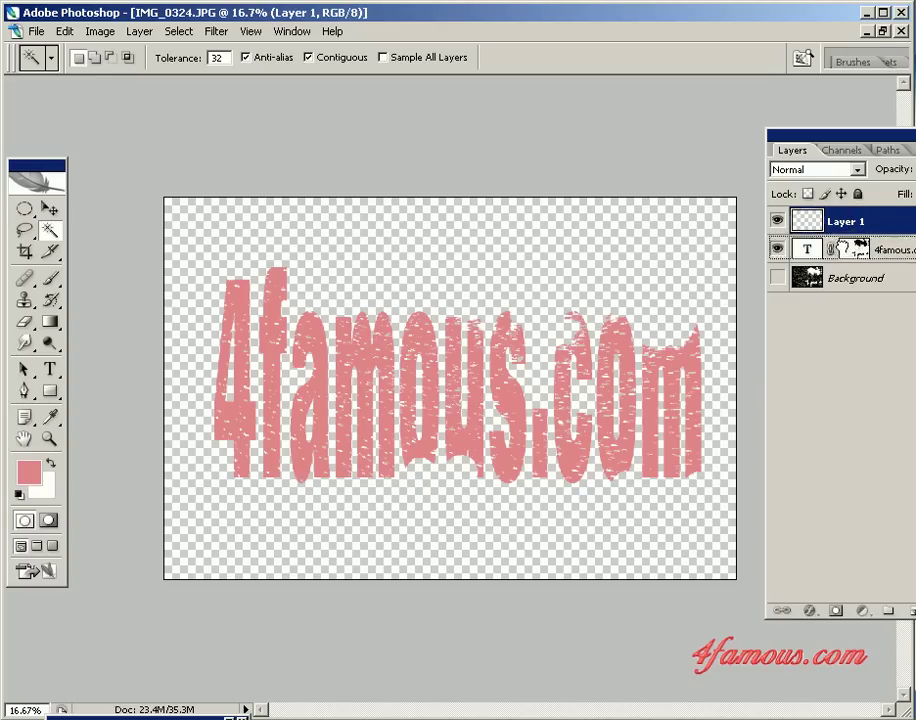
Move Layer 1 beneath the text and fill it with a diagonal white-to-blue gradient
drag(845, 221, 838, 262)
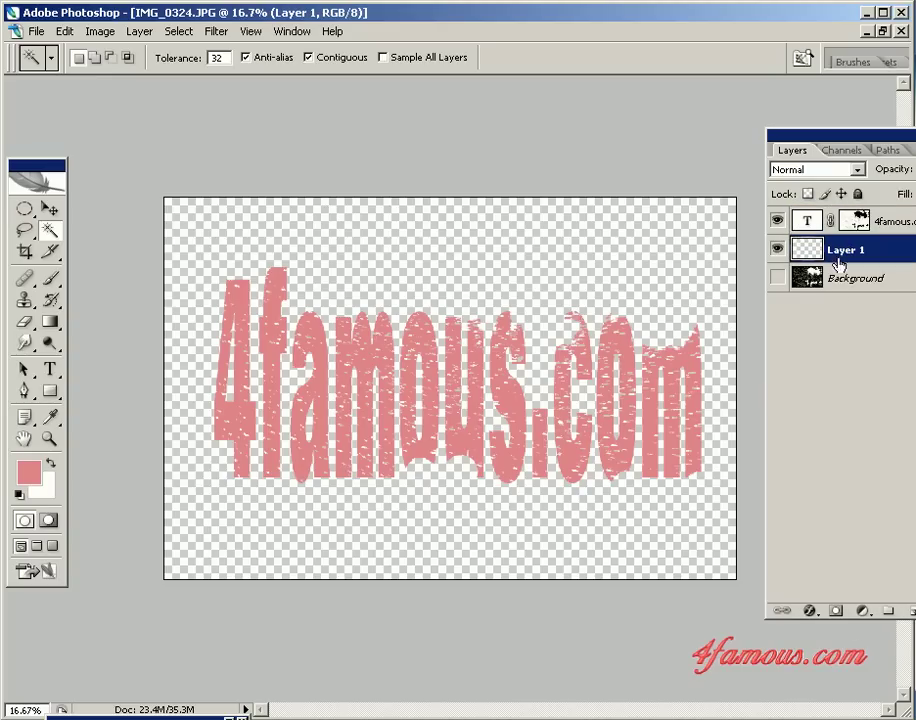
click(52, 323)
drag(550, 242, 323, 537)
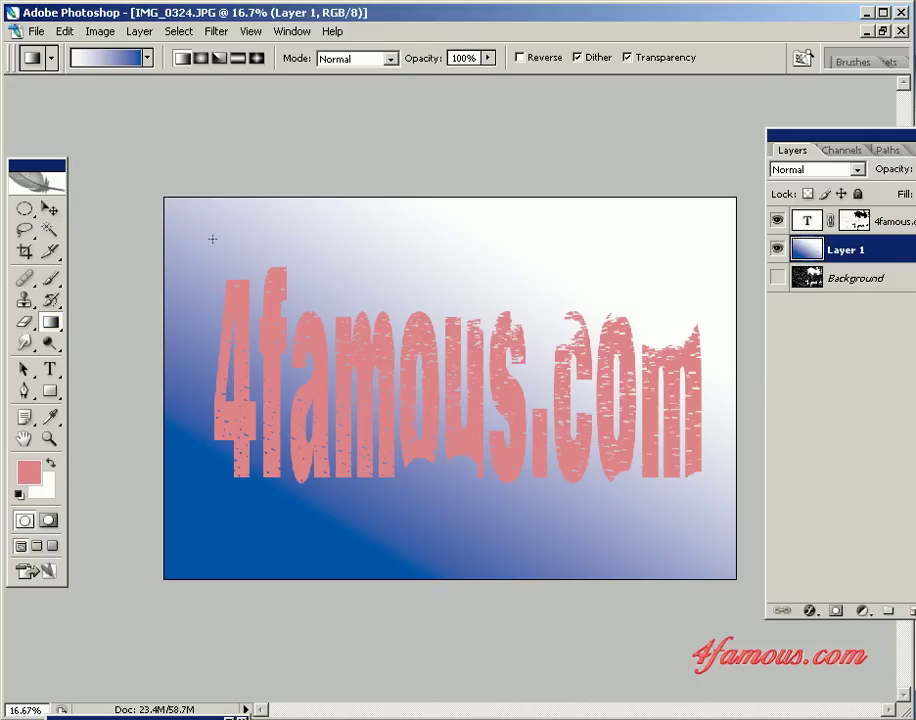
drag(212, 238, 591, 520)
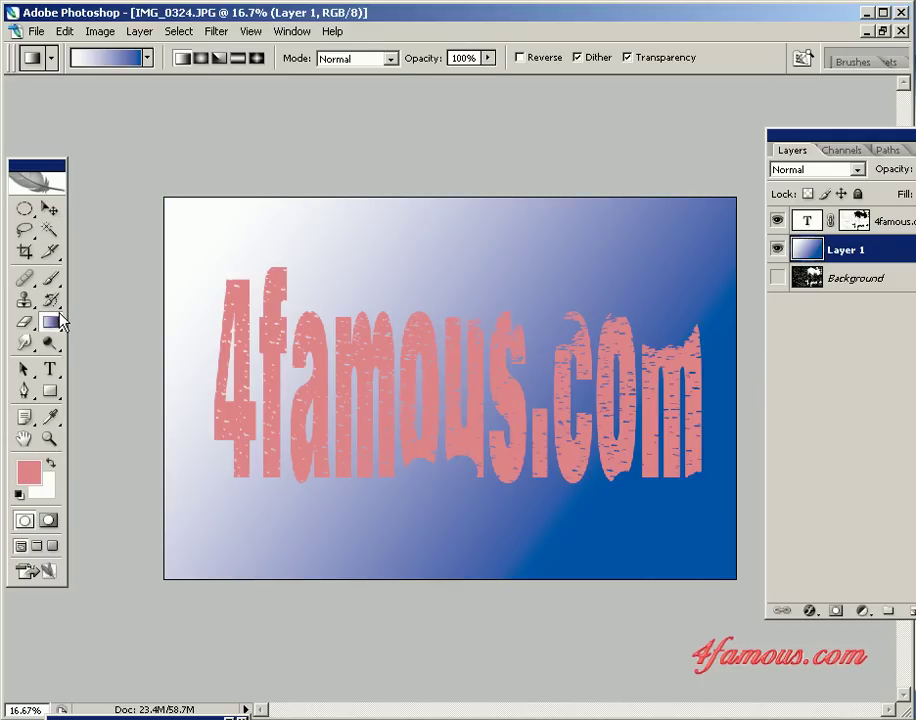
Try teal-green stripe and red-to-green gradient fills on Layer 1
drag(62, 320, 88, 321)
click(149, 58)
click(138, 326)
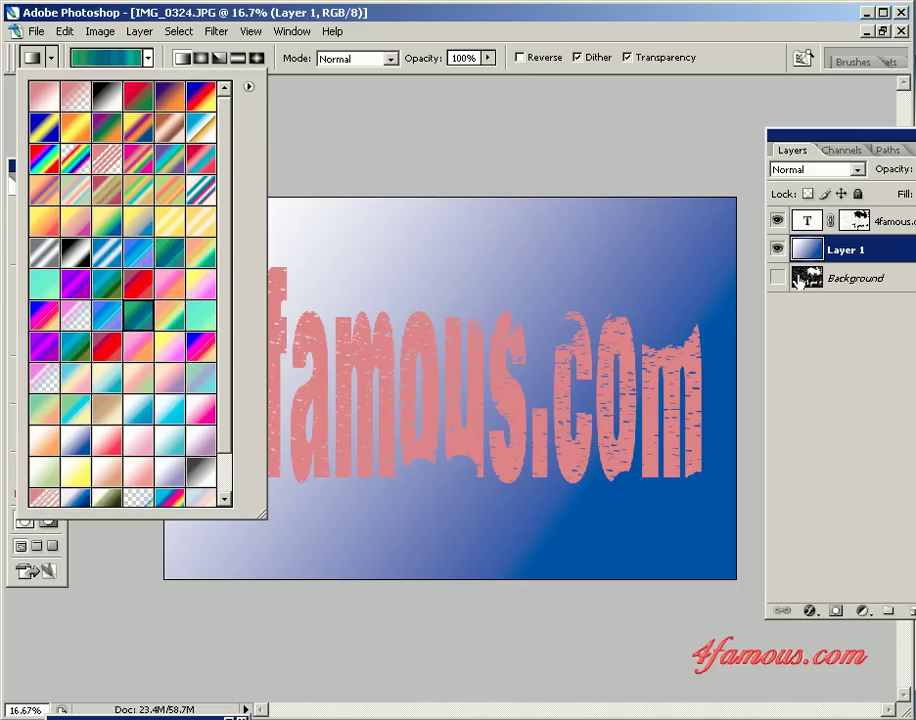
click(360, 260)
drag(659, 219, 286, 499)
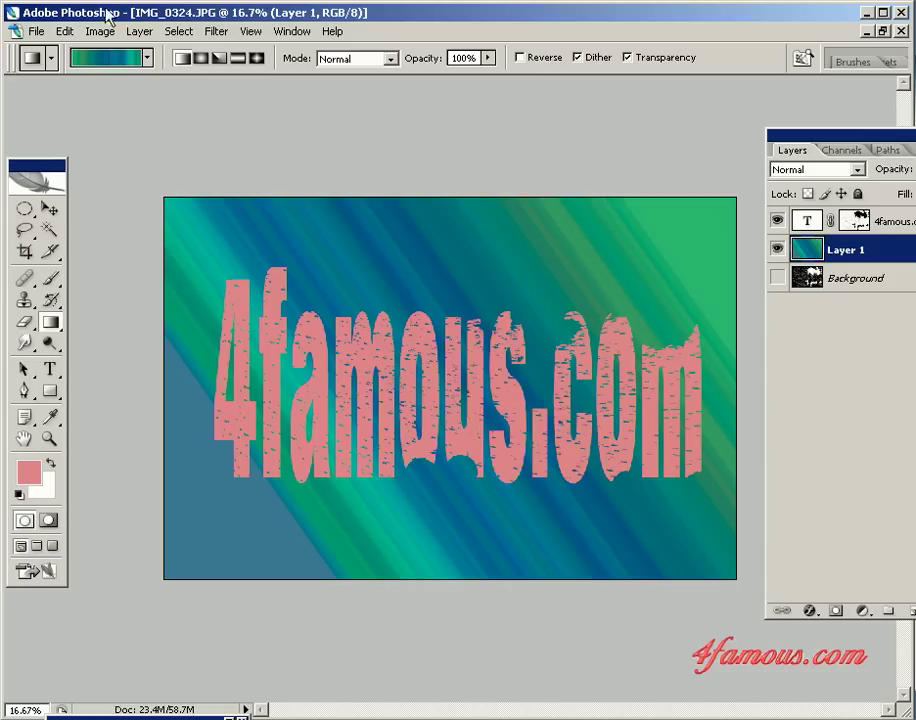
click(149, 57)
click(140, 97)
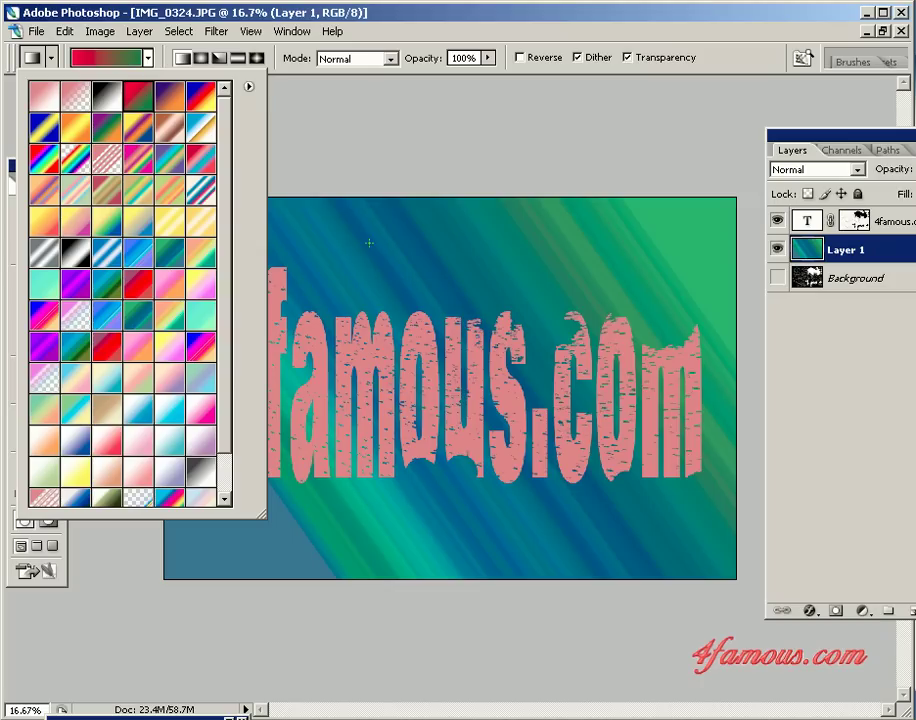
click(369, 242)
drag(369, 242, 371, 521)
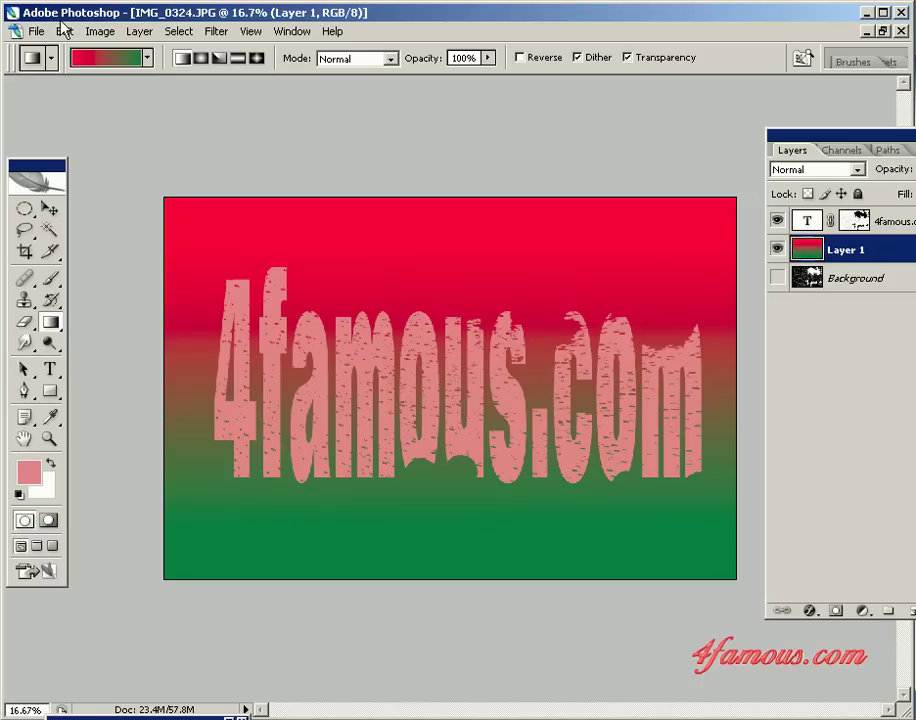
Try the Red, Blue, White, light yellow, and grey stripes gradients on Layer 1
click(138, 58)
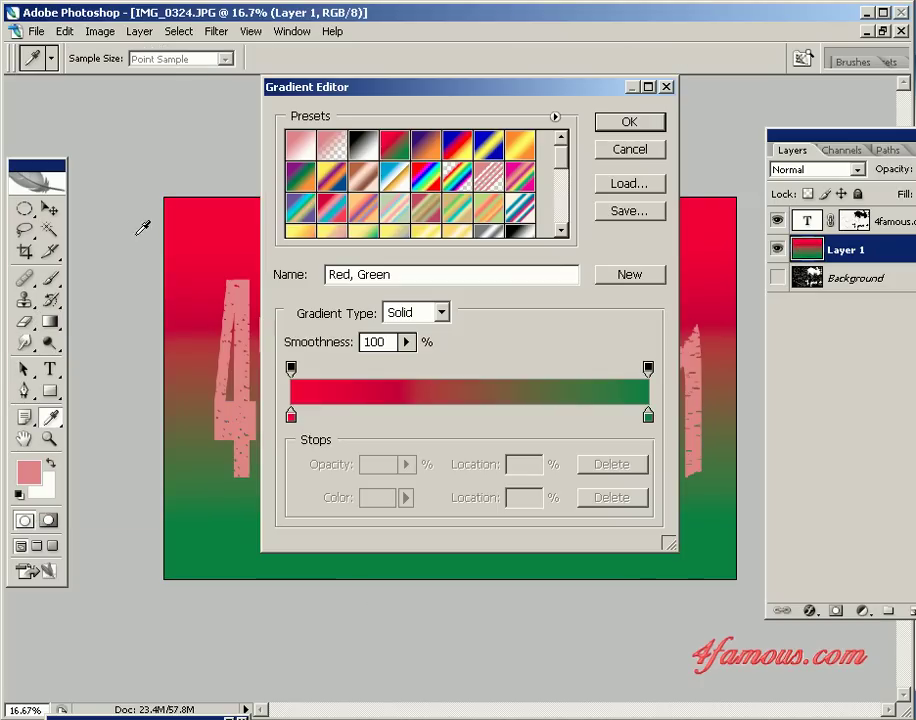
click(520, 209)
click(645, 123)
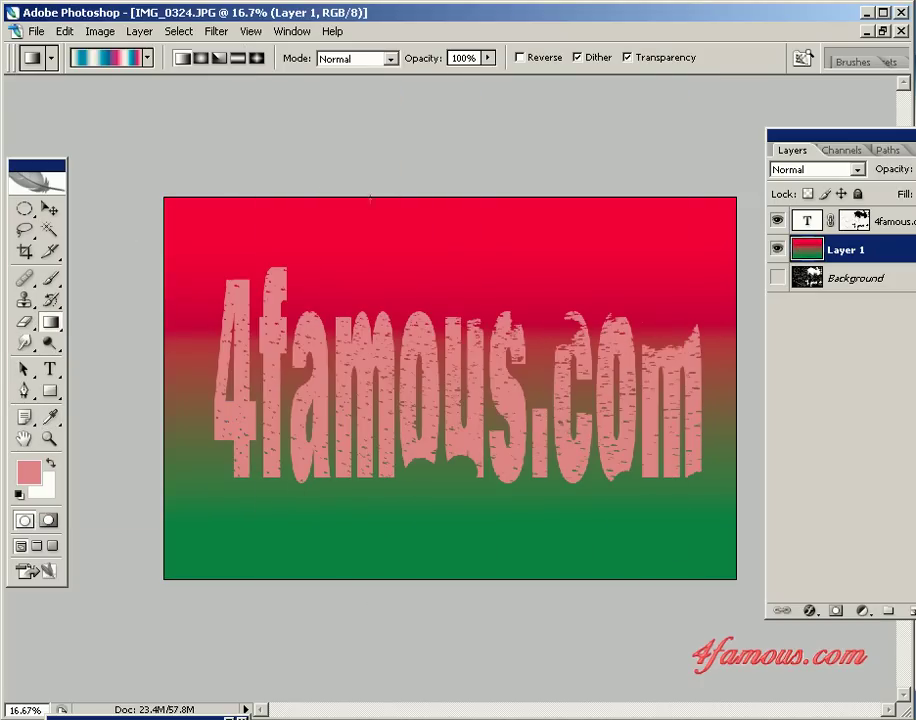
click(147, 58)
scroll(161, 406, down, 1)
scroll(135, 410, down, 1)
click(76, 428)
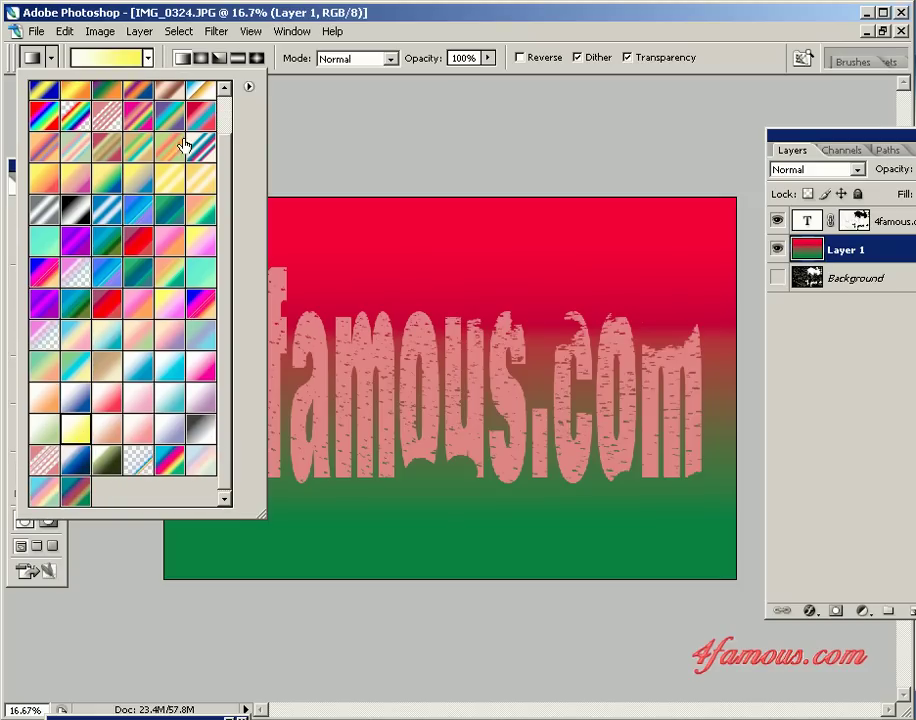
drag(447, 266, 378, 537)
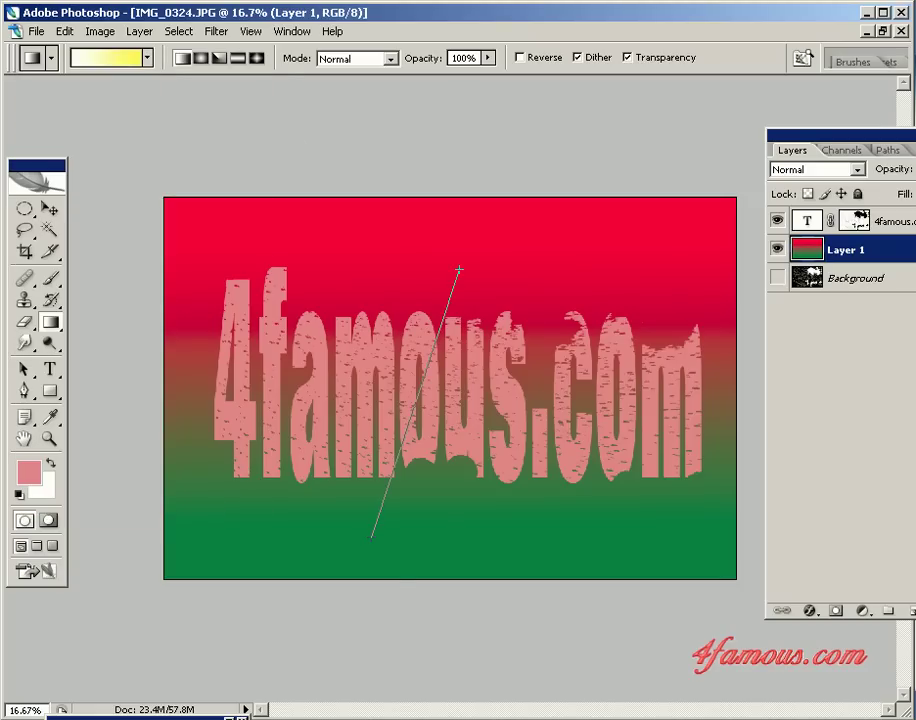
click(148, 57)
click(196, 443)
drag(393, 243, 504, 420)
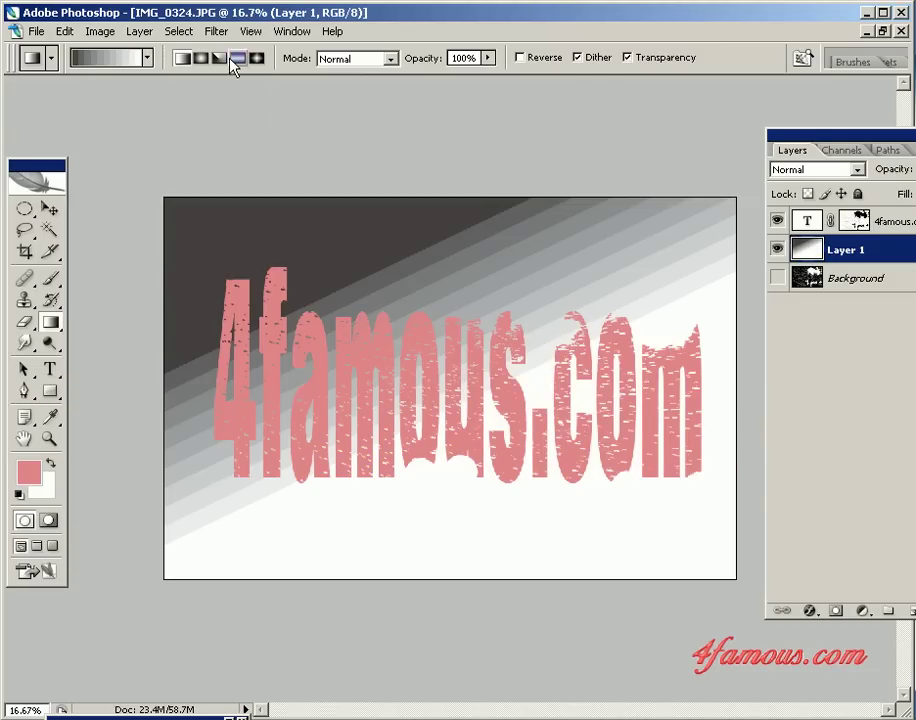
Fill Layer 1 with a diagonal Purple, Green, Gold gradient
click(106, 57)
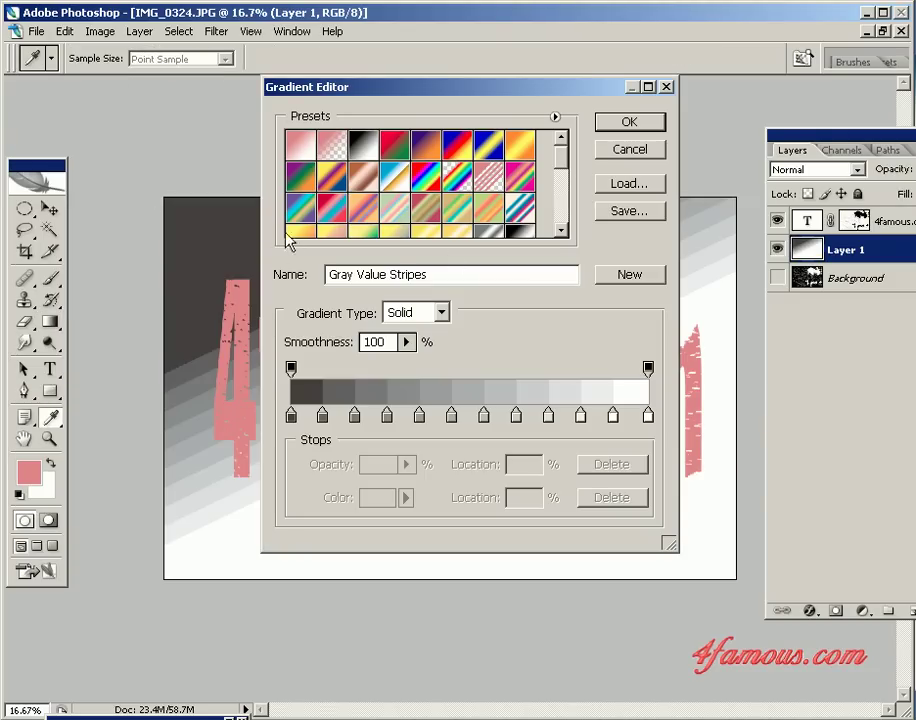
click(330, 145)
click(629, 121)
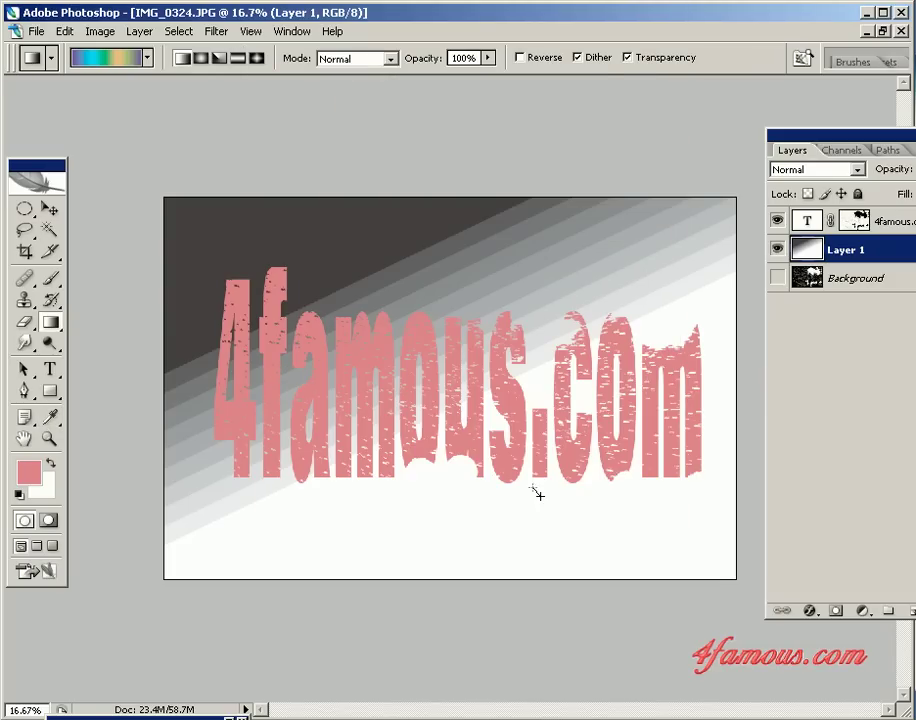
drag(537, 493, 452, 399)
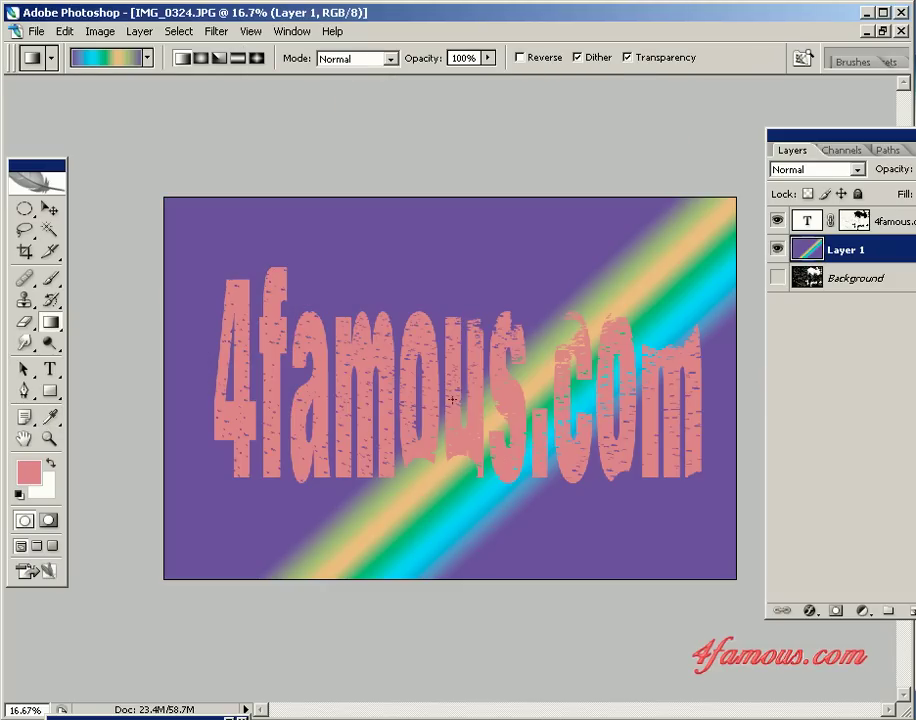
Target the 4famous.com layer's mask and bring up that layer's context menu
click(858, 221)
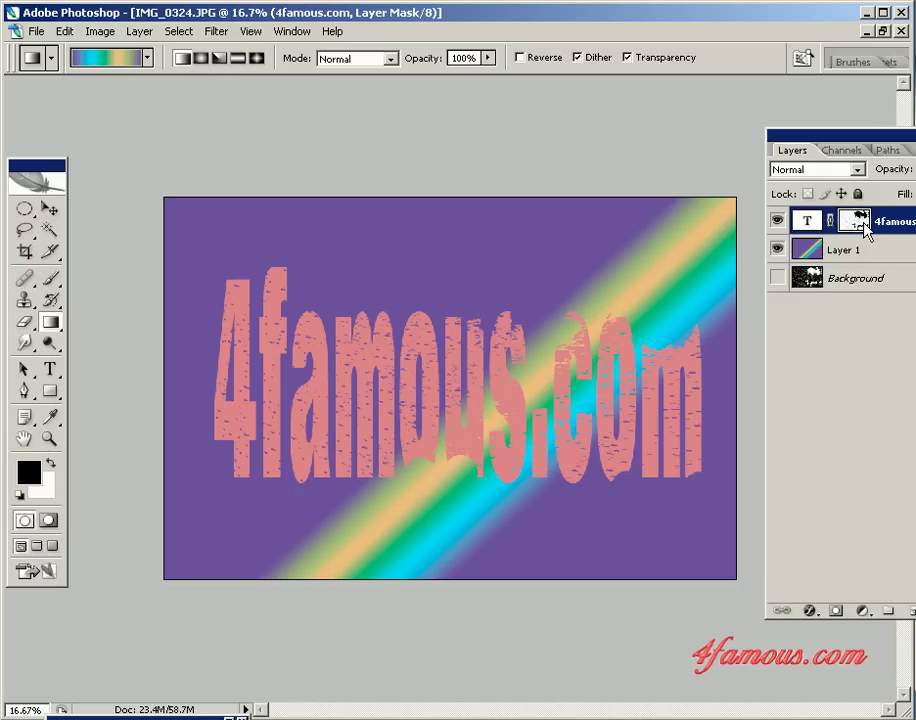
right_click(860, 226)
right_click(806, 228)
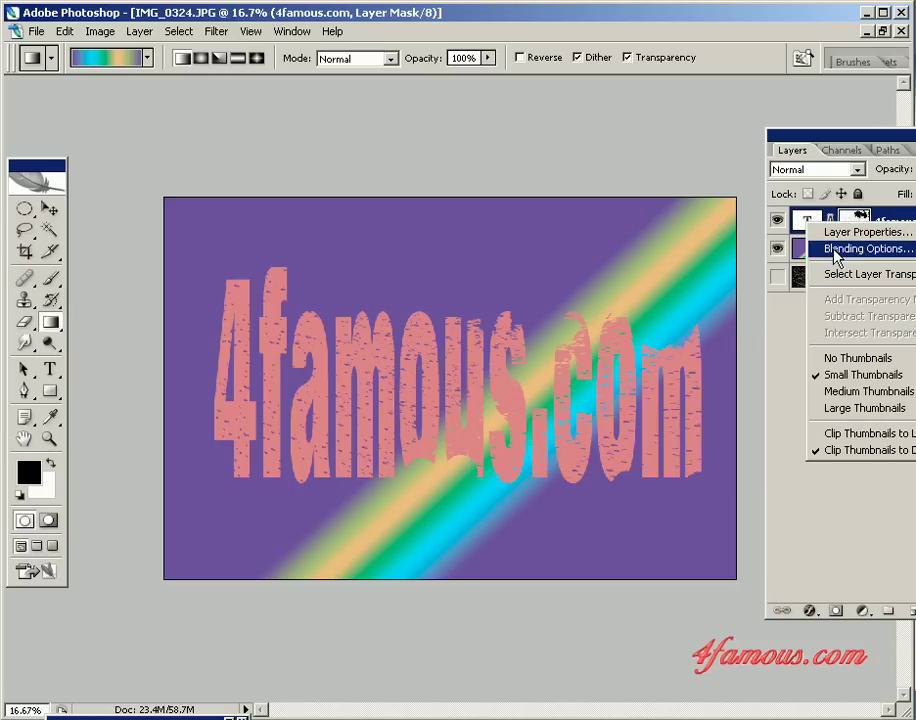
In Blending Options, give the text a 39 px drop shadow and enable Inner Shadow
click(836, 250)
drag(576, 72, 708, 75)
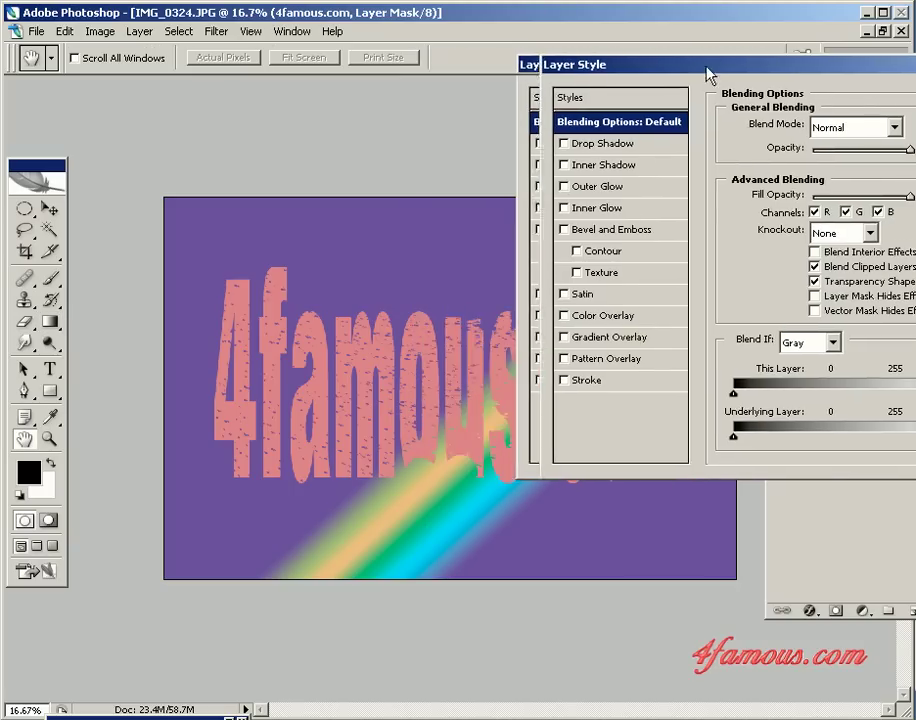
click(593, 143)
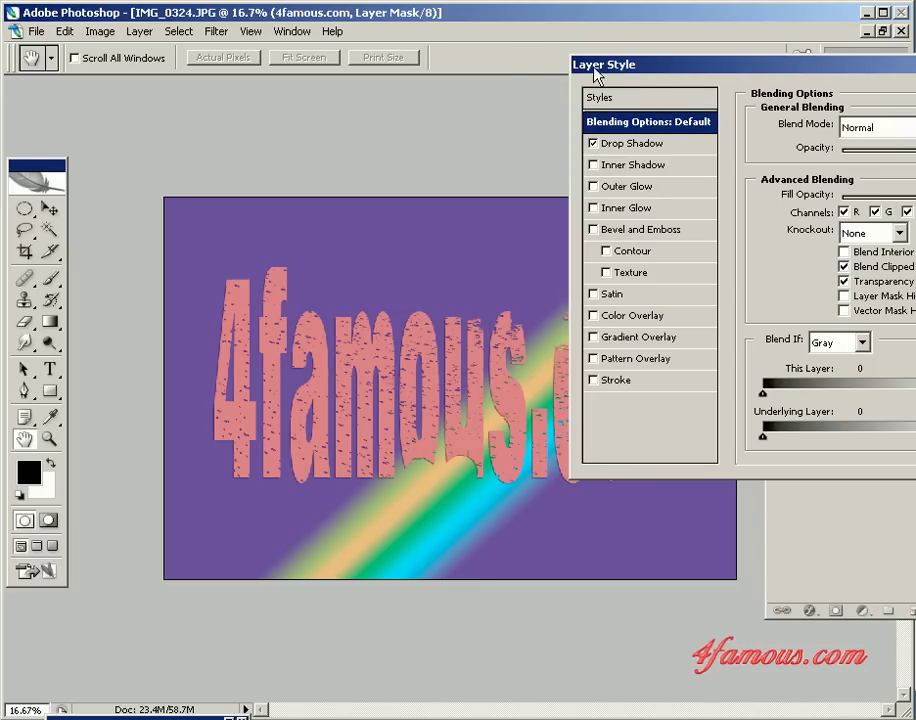
drag(598, 68, 438, 51)
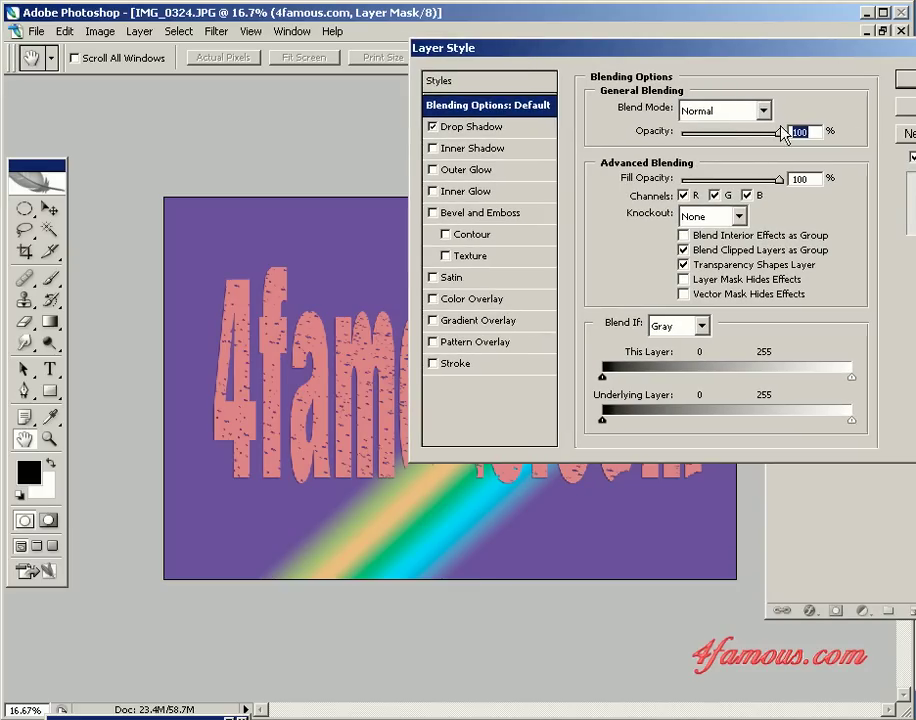
click(521, 129)
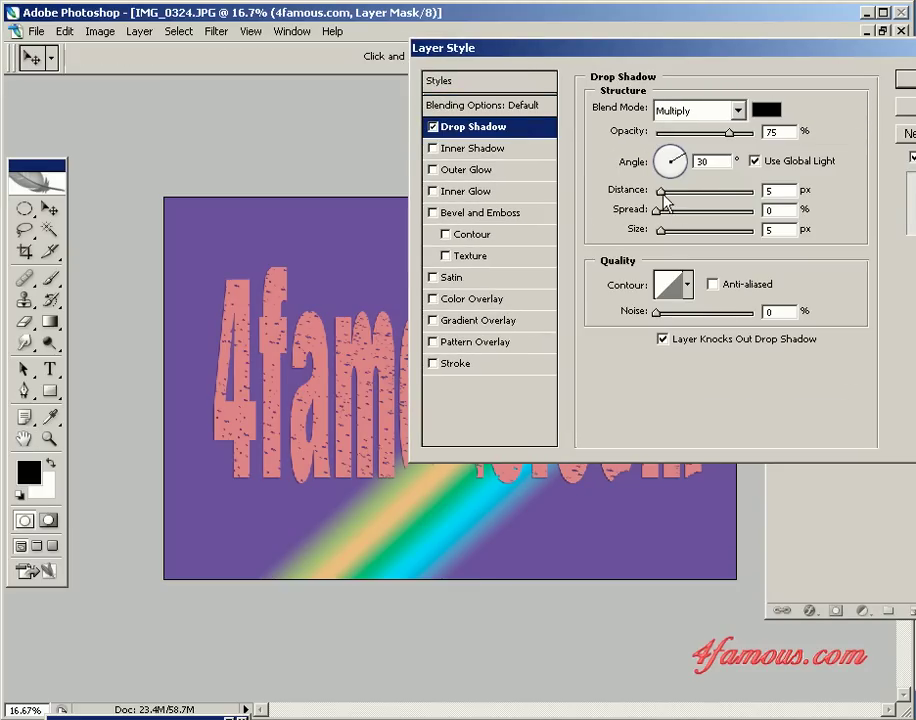
drag(658, 190, 716, 200)
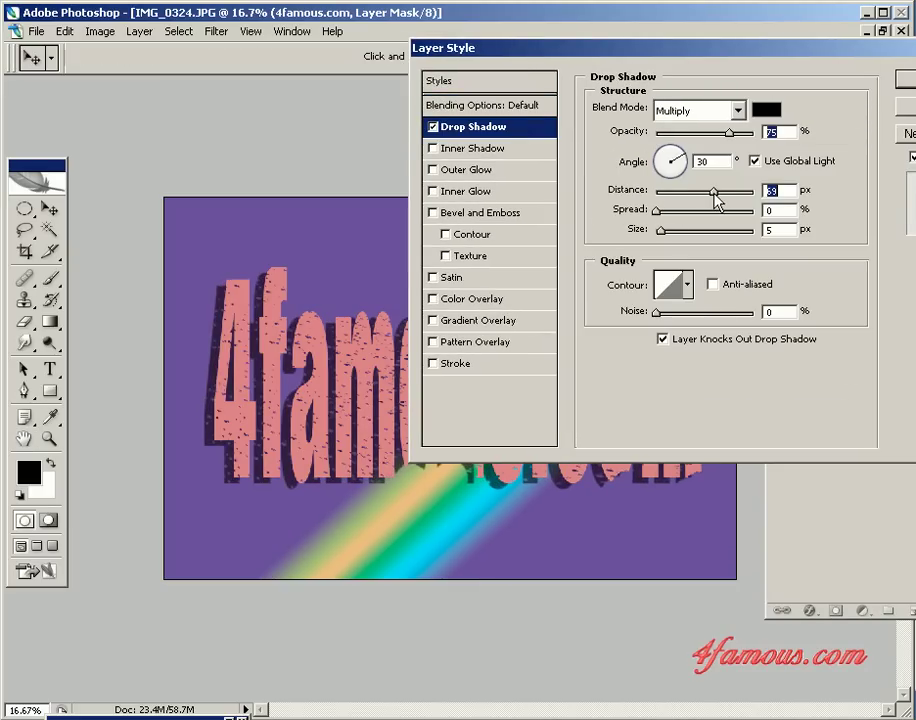
click(440, 148)
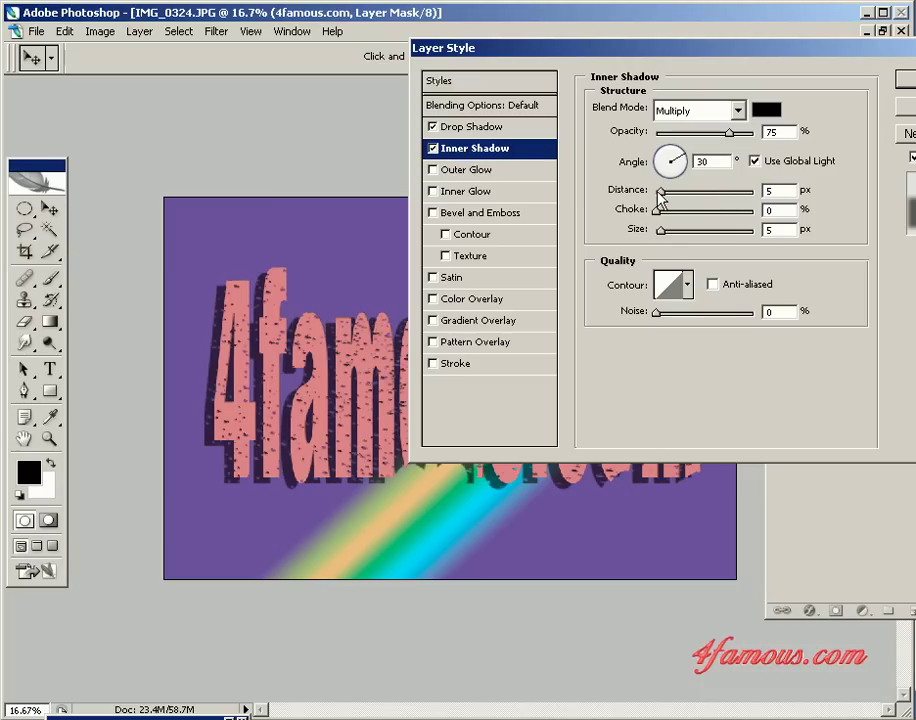
Set inner shadow distance to 35 px; try Outer Glow and Inner Glow, then switch both off
drag(660, 191, 690, 191)
click(433, 170)
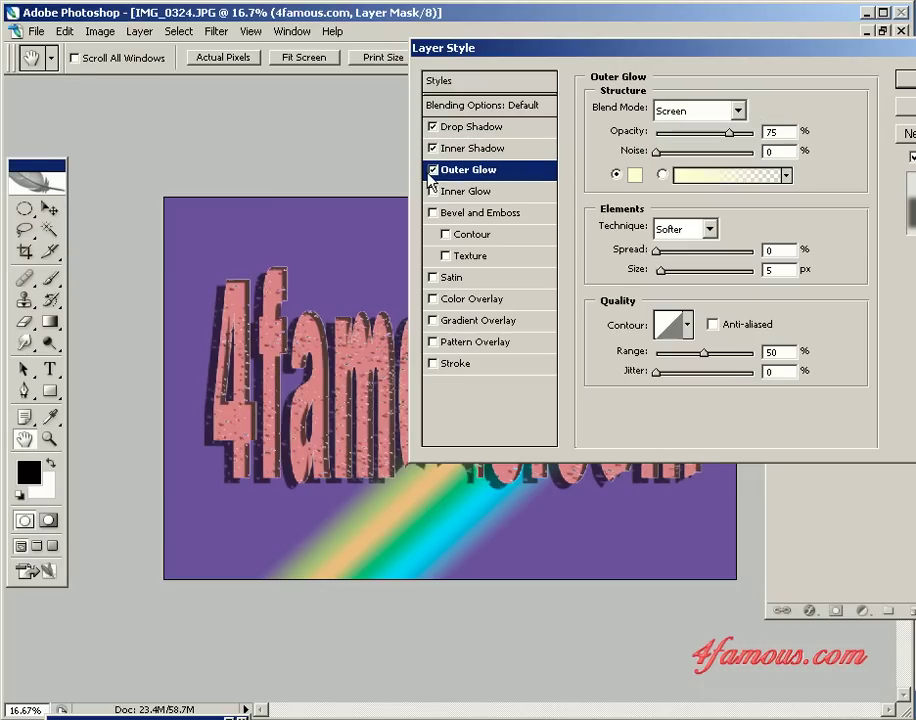
mouse_move(666, 255)
mouse_down()
mouse_move(693, 255)
mouse_move(671, 271)
mouse_up()
click(433, 191)
click(467, 191)
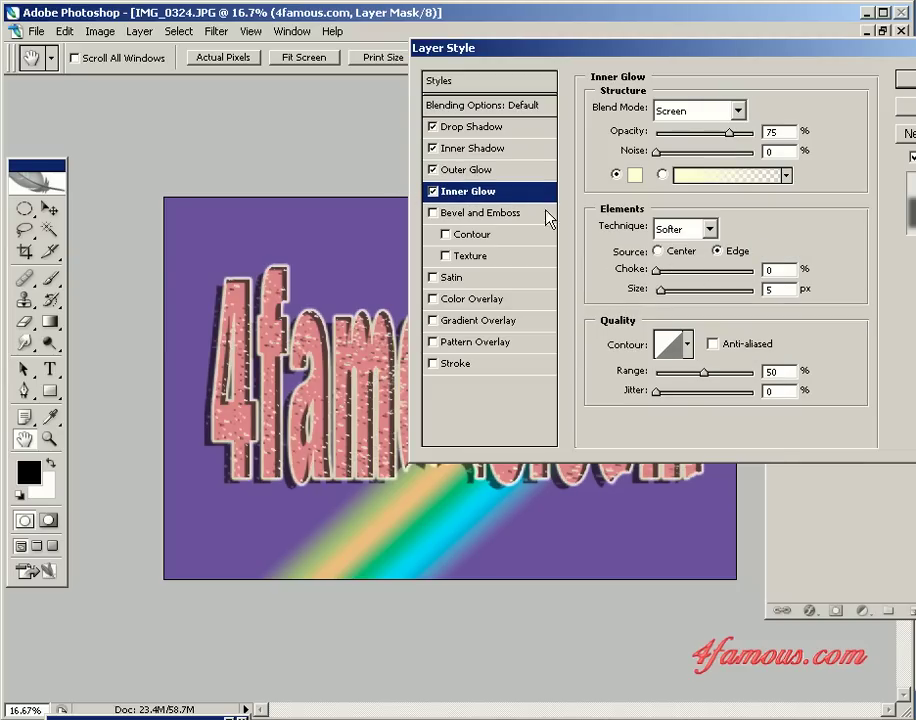
mouse_move(662, 278)
mouse_down()
mouse_move(708, 272)
mouse_move(687, 272)
mouse_up()
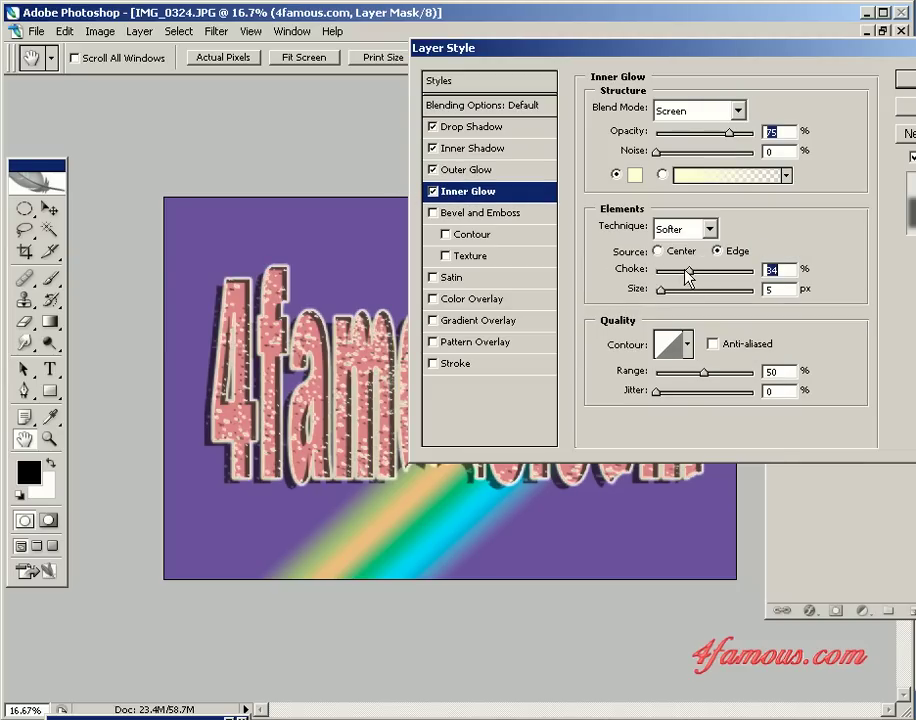
click(433, 191)
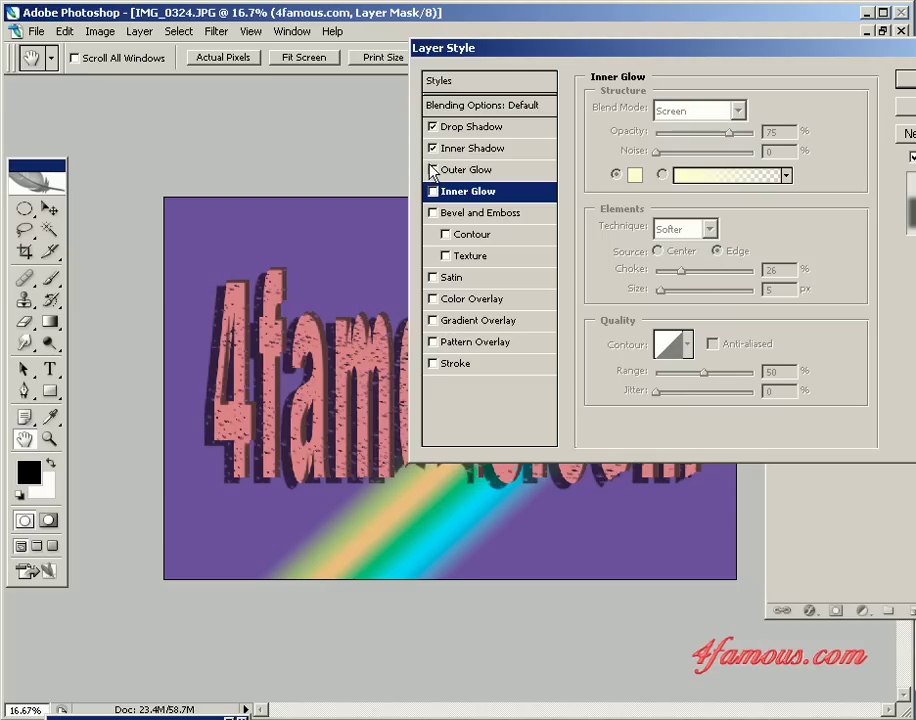